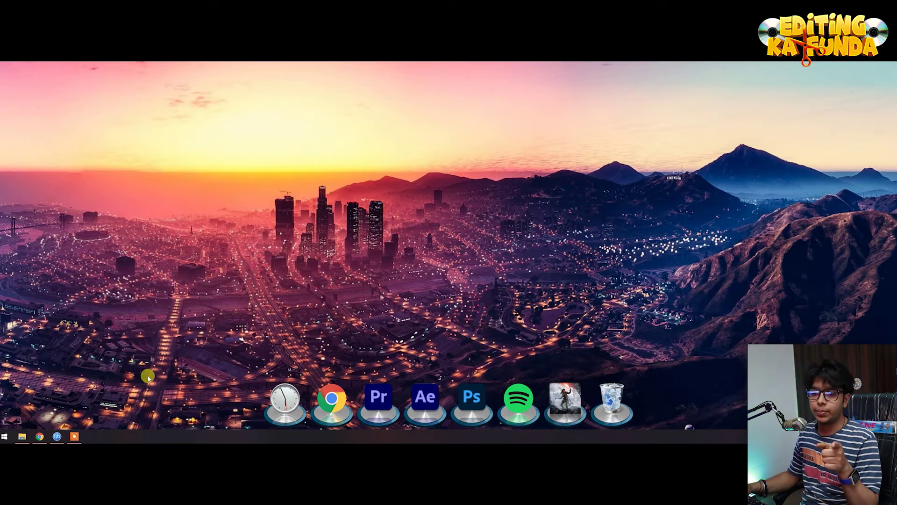
Open the official 'Download - XMedia Recode' page from the Chrome search results.
click(40, 436)
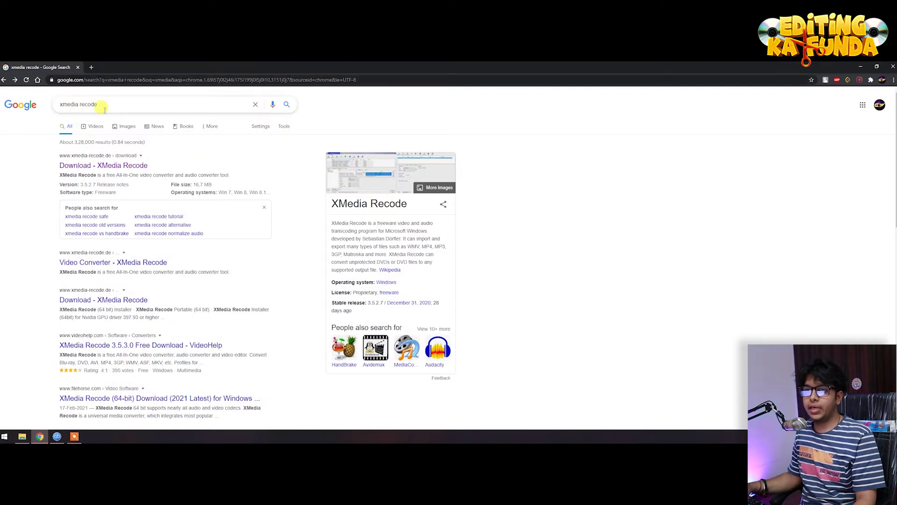
click(95, 167)
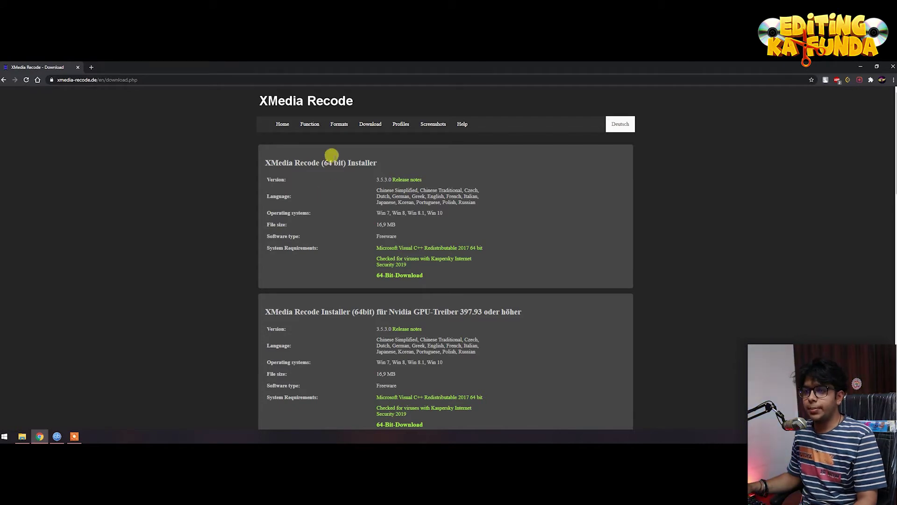
scroll(330, 320, down, 3)
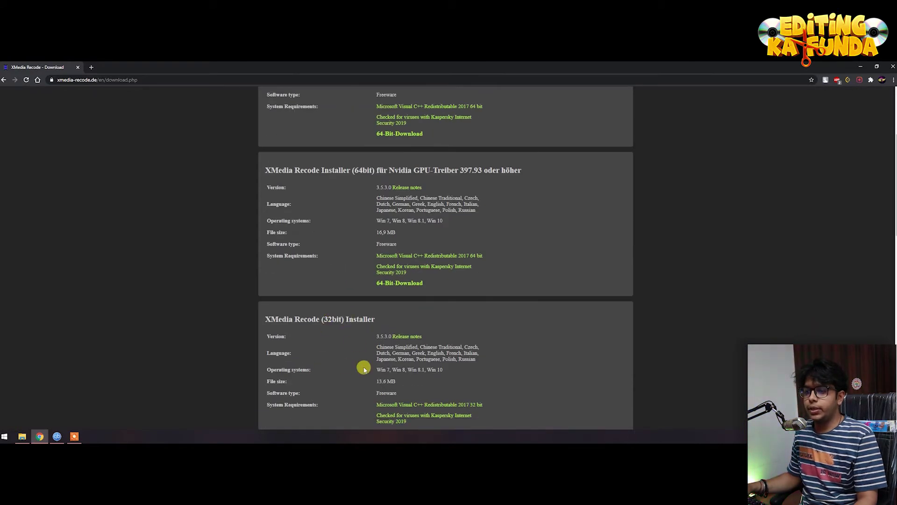
scroll(357, 343, up, 3)
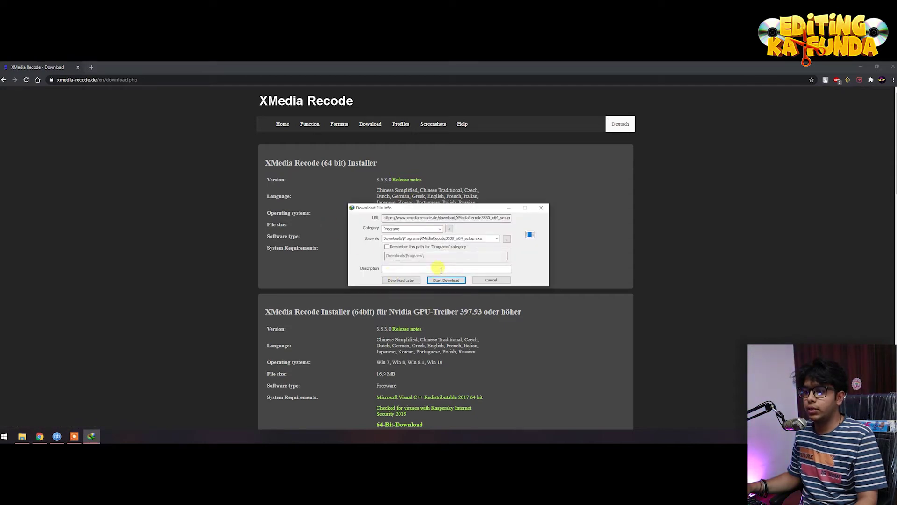
Download the 64-bit installer, run it with English setup language and accept the licence.
click(447, 280)
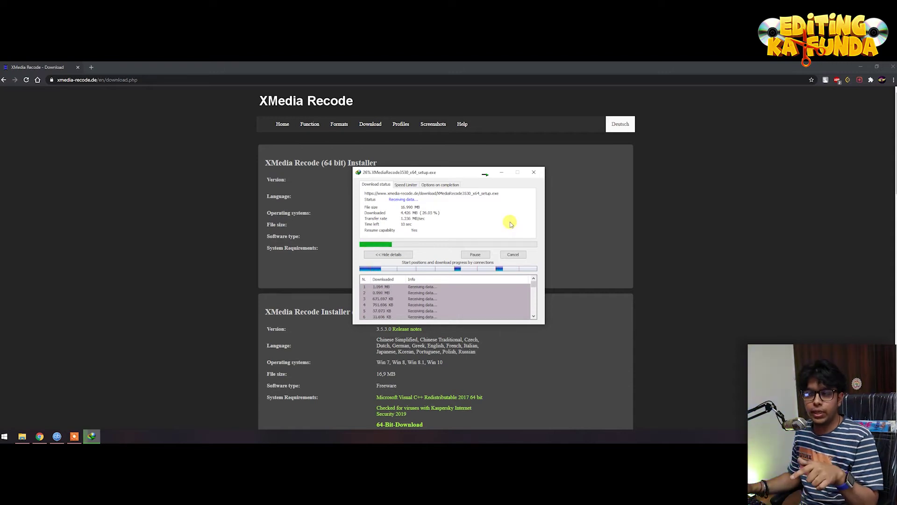
click(376, 271)
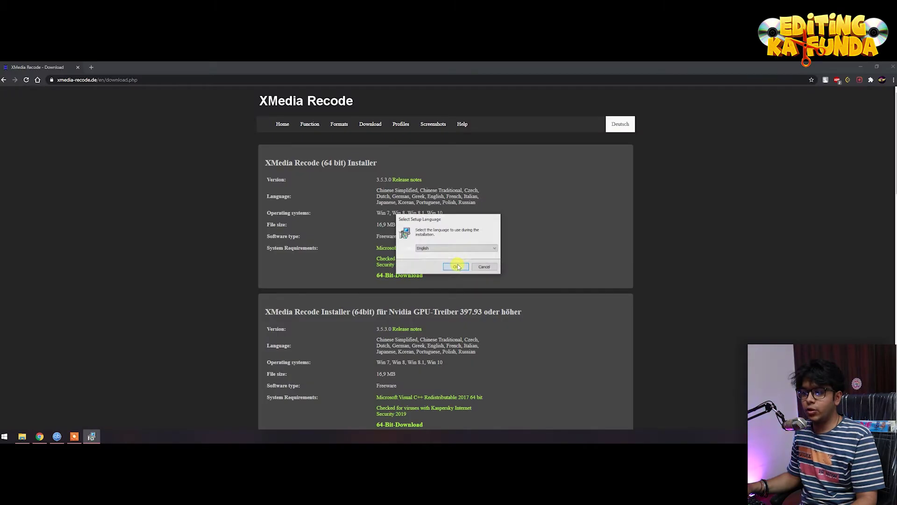
click(456, 266)
click(400, 283)
Install XMedia Recode 3.5.3.0 in the default folder without a desktop shortcut, then launch it.
click(488, 306)
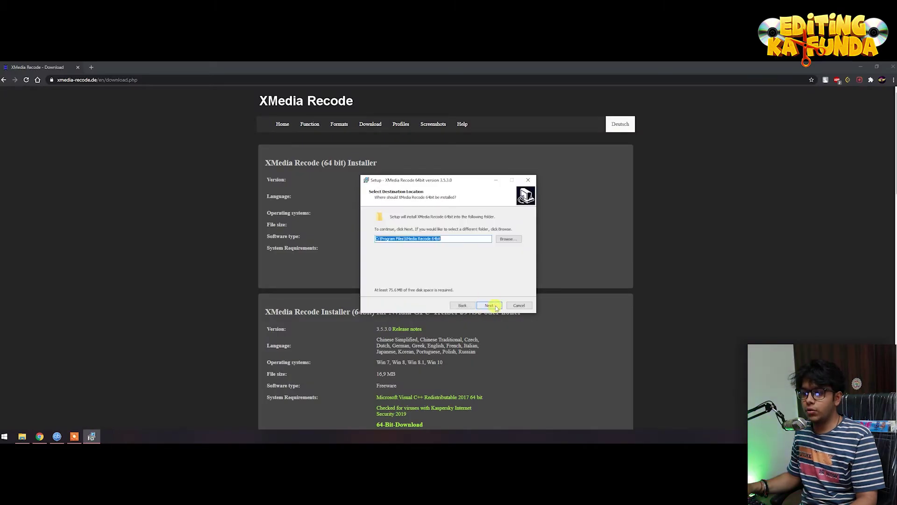
click(489, 306)
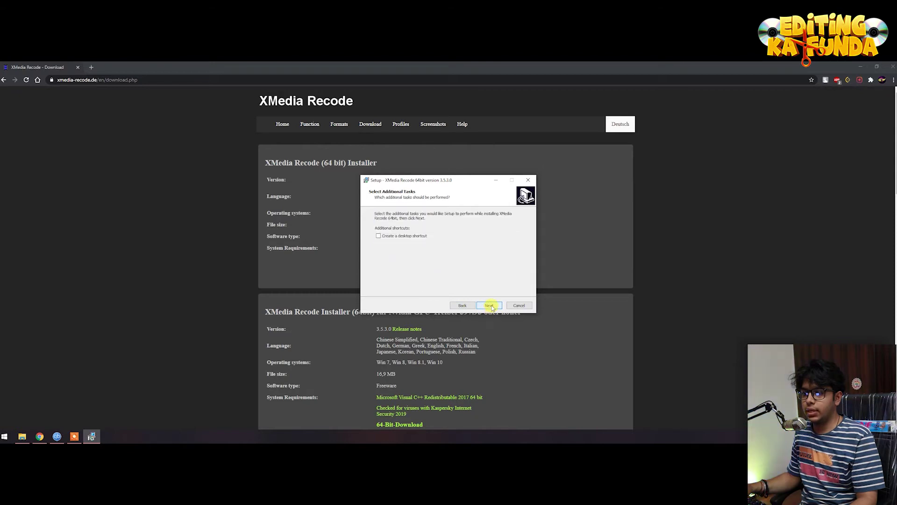
click(489, 306)
click(489, 306)
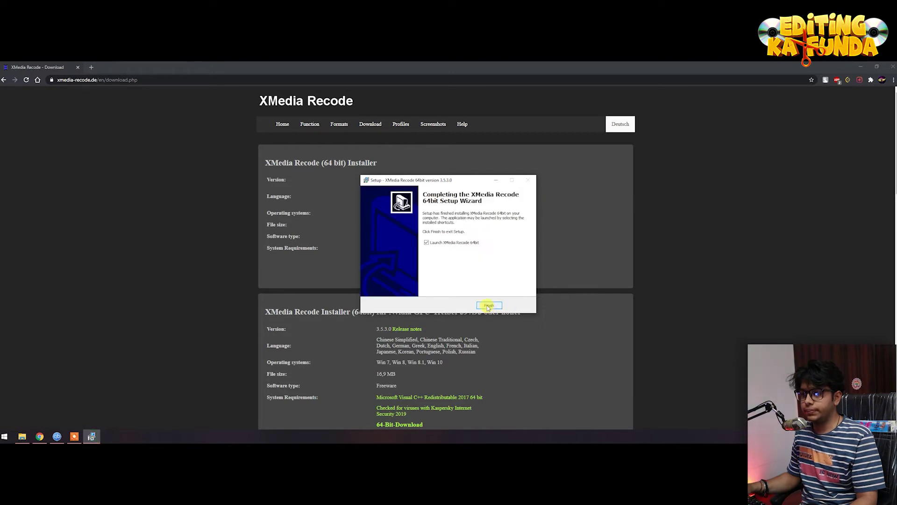
click(489, 306)
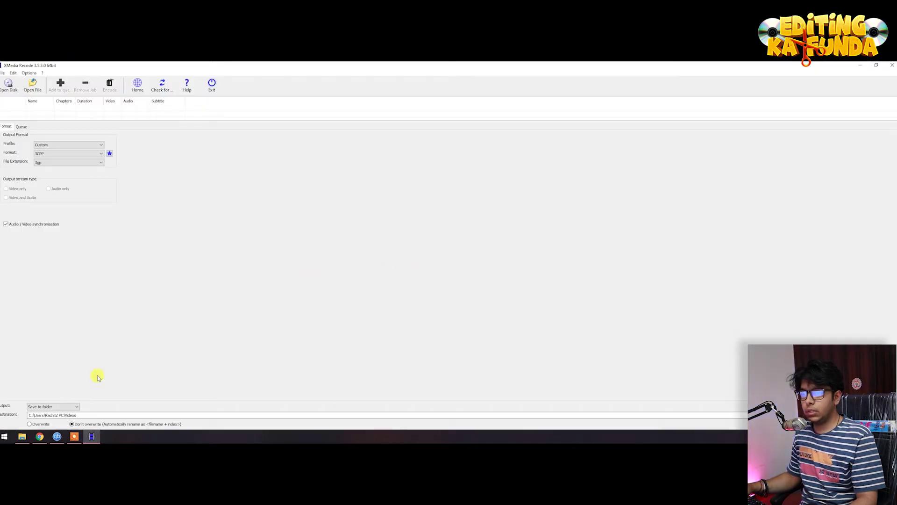
click(23, 435)
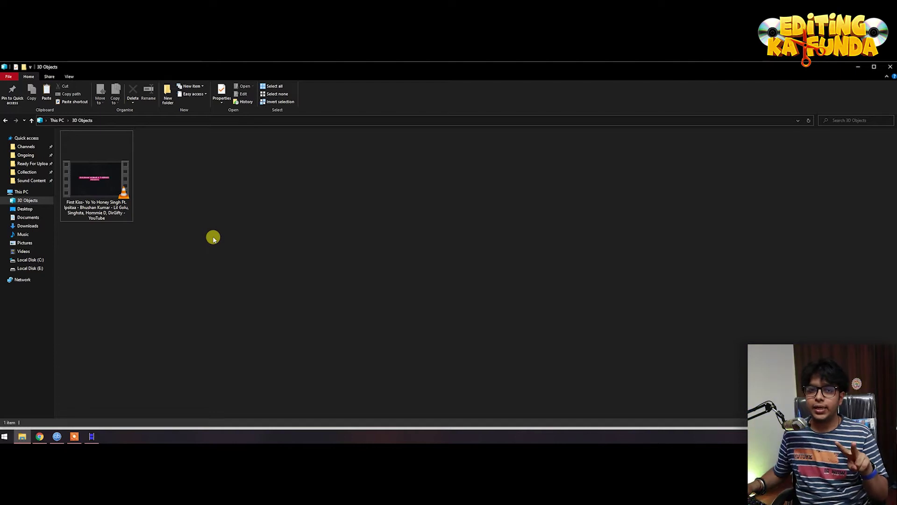
Turn on File name extensions in the File Explorer View options.
click(116, 202)
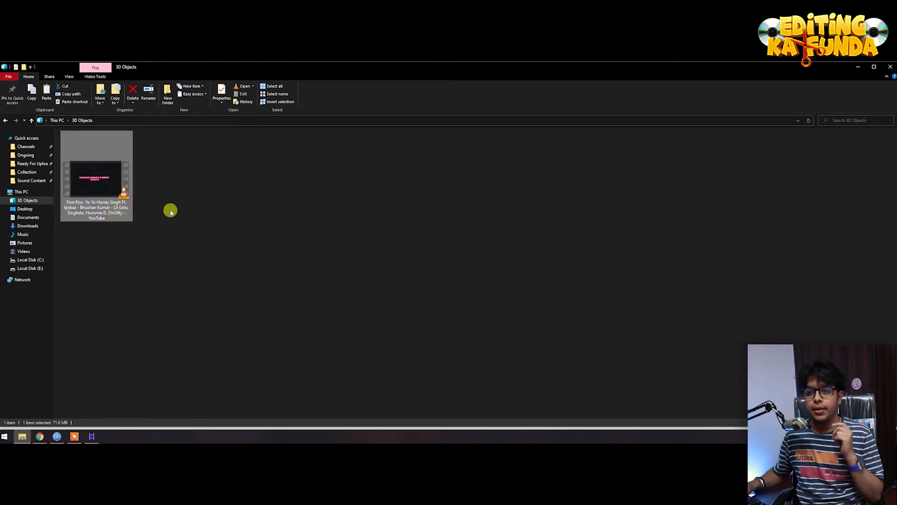
click(224, 188)
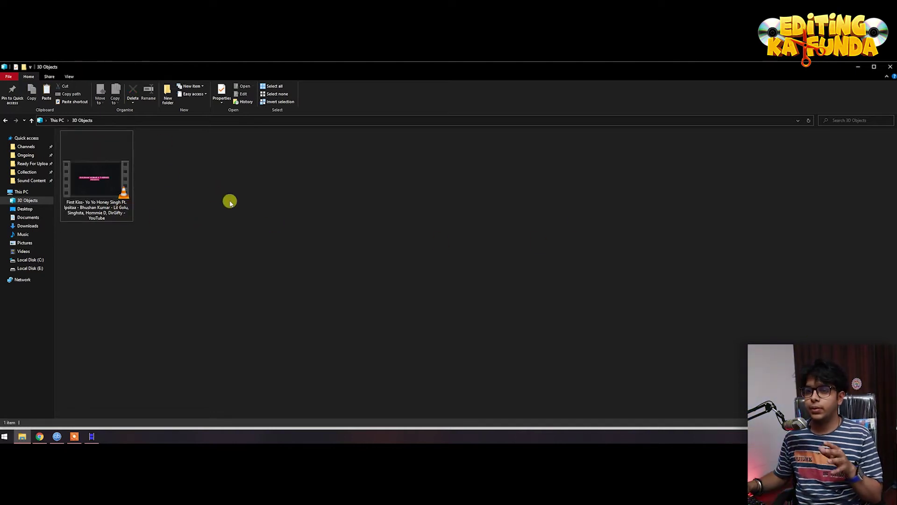
click(118, 173)
click(205, 245)
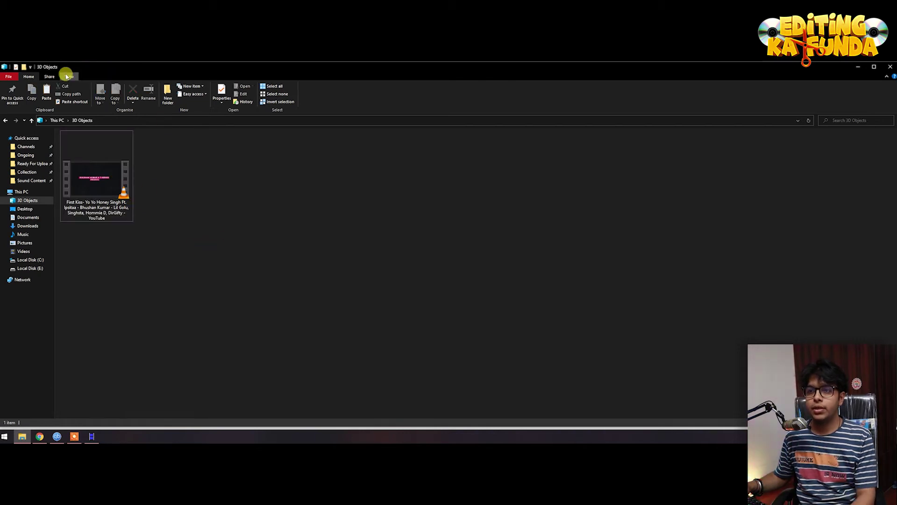
click(76, 78)
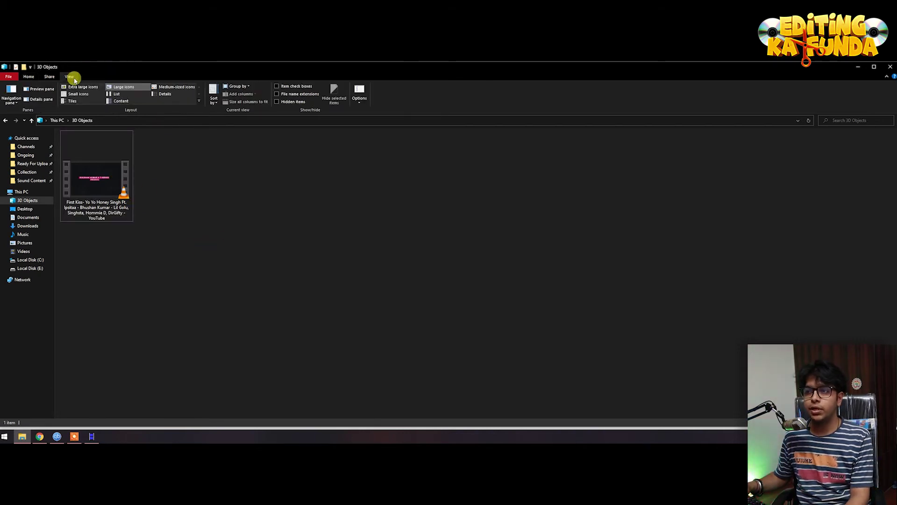
click(305, 94)
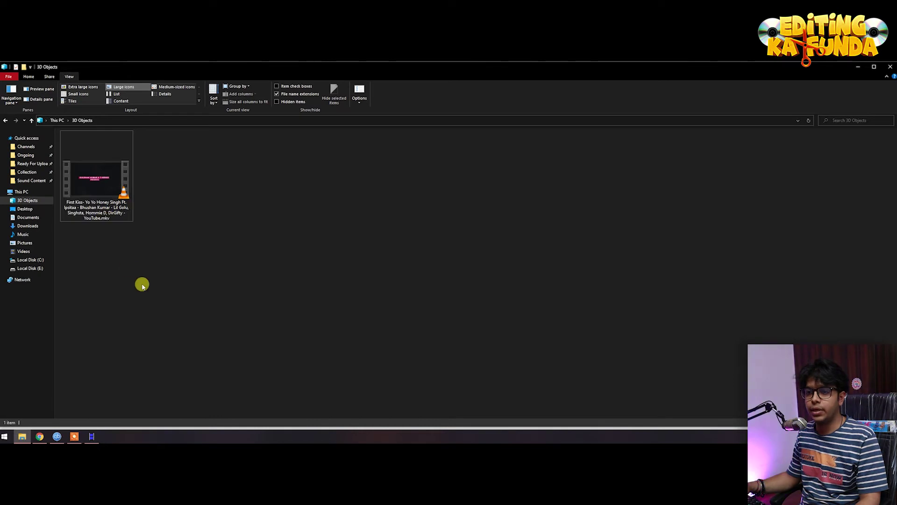
Rename the music video from .mkv to .mp4, confirm the warning, and play it in VLC.
click(106, 211)
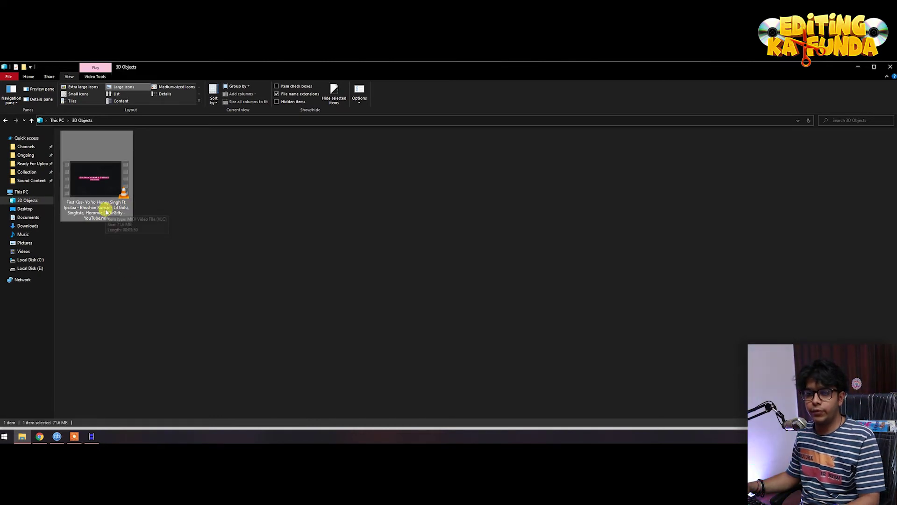
click(104, 207)
click(108, 218)
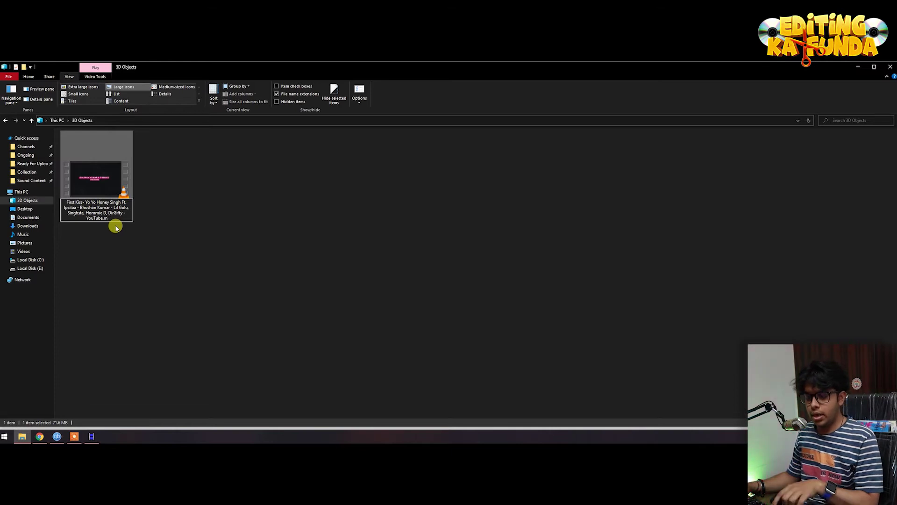
text(4)
click(132, 229)
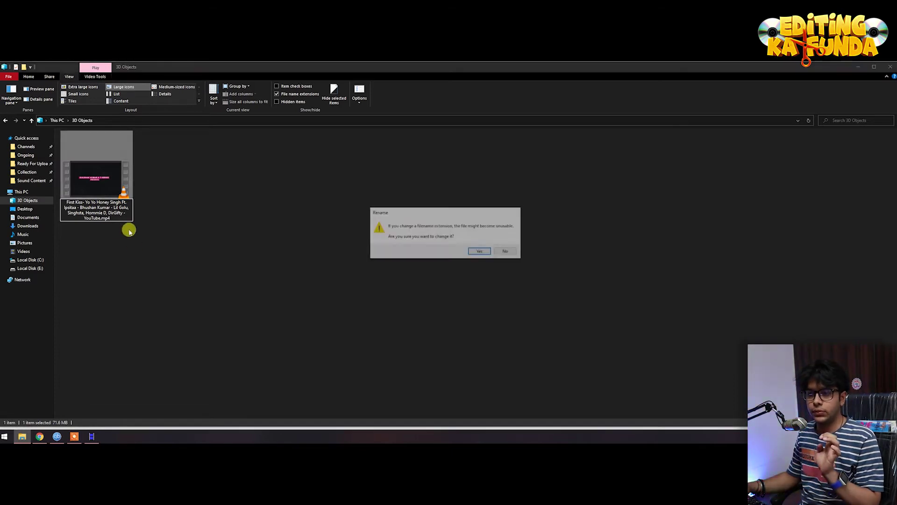
click(488, 252)
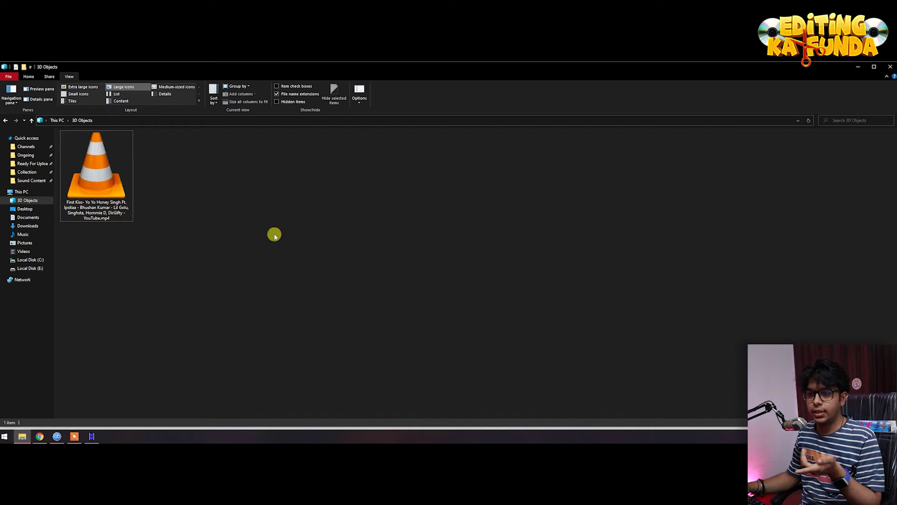
double_click(90, 185)
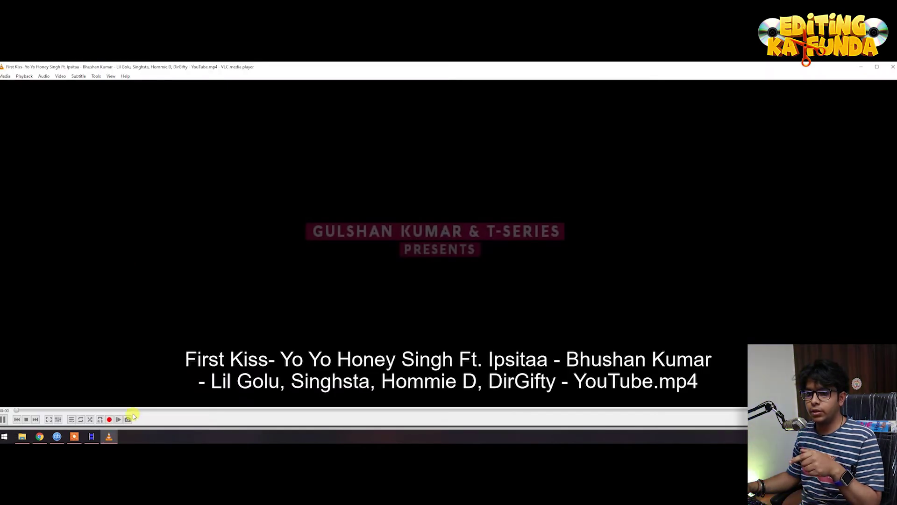
key(alt+F4)
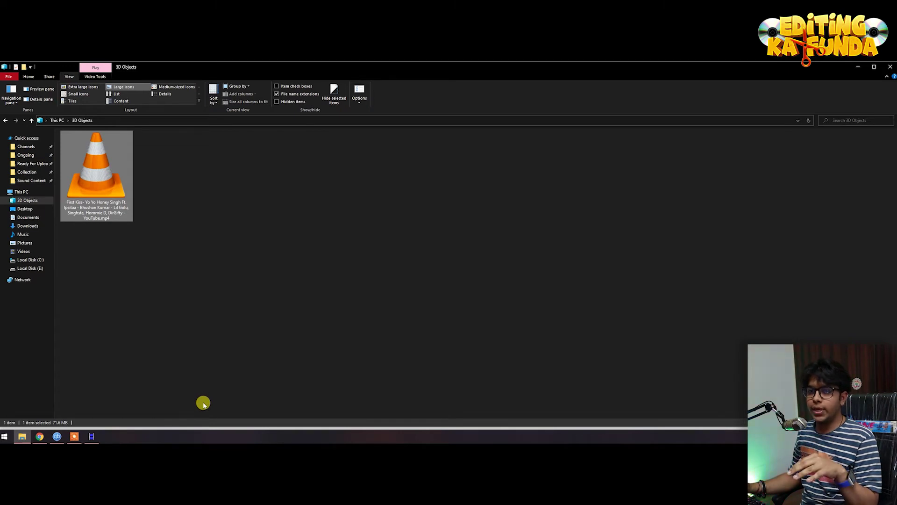
Drag the .mkv music video from File Explorer into the XMedia Recode window.
click(125, 237)
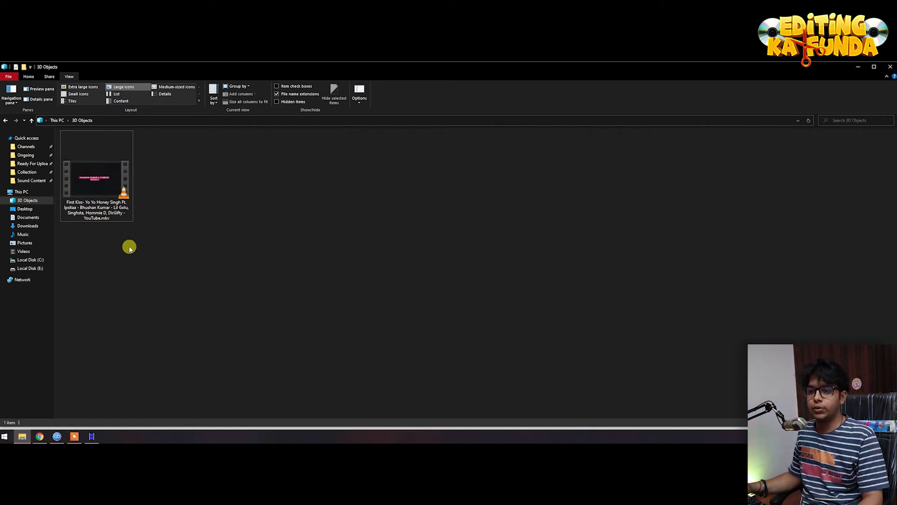
click(96, 202)
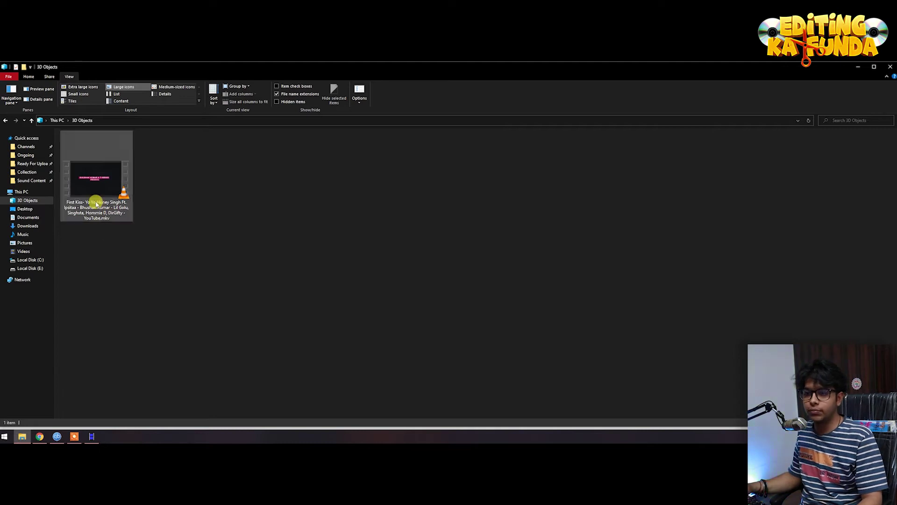
drag(85, 190, 90, 240)
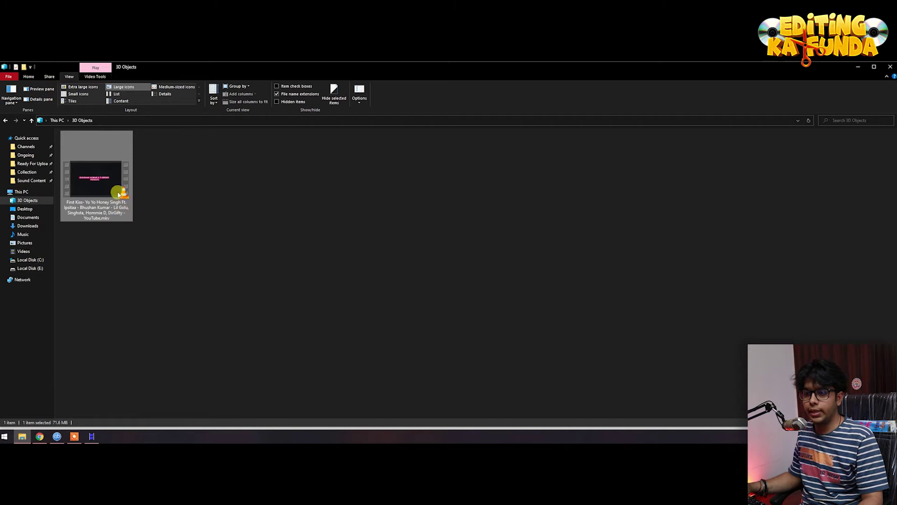
mouse_move(94, 180)
mouse_down()
mouse_move(96, 440)
mouse_move(197, 256)
mouse_up()
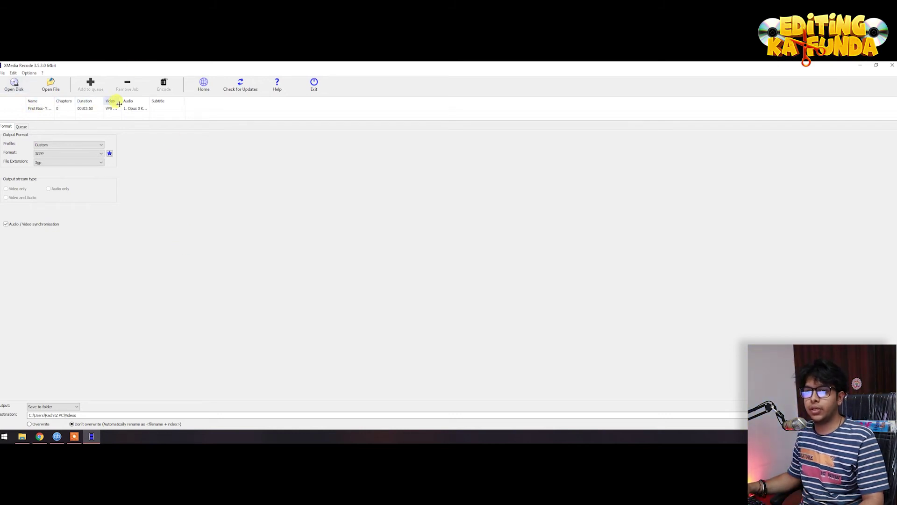
Choose MP4 from the Format dropdown on the Format tab.
click(45, 155)
scroll(56, 280, down, 2)
scroll(58, 284, down, 3)
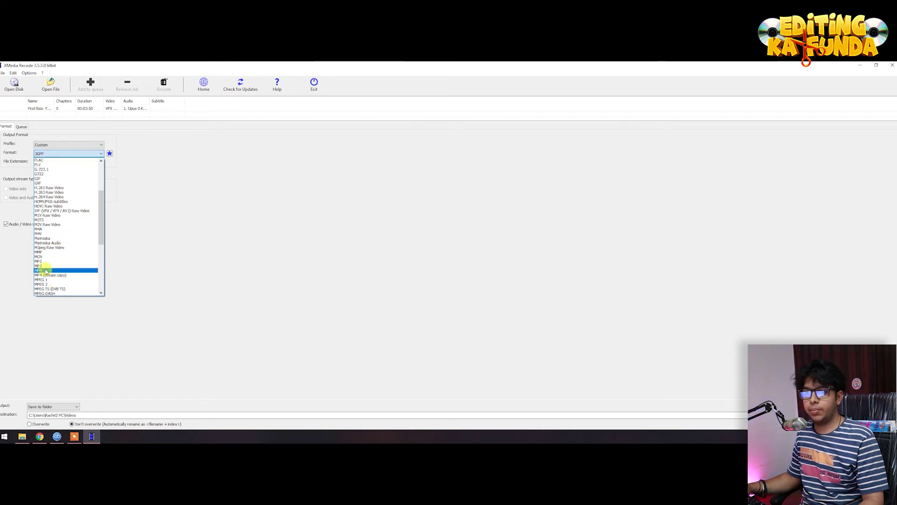
click(44, 270)
click(40, 109)
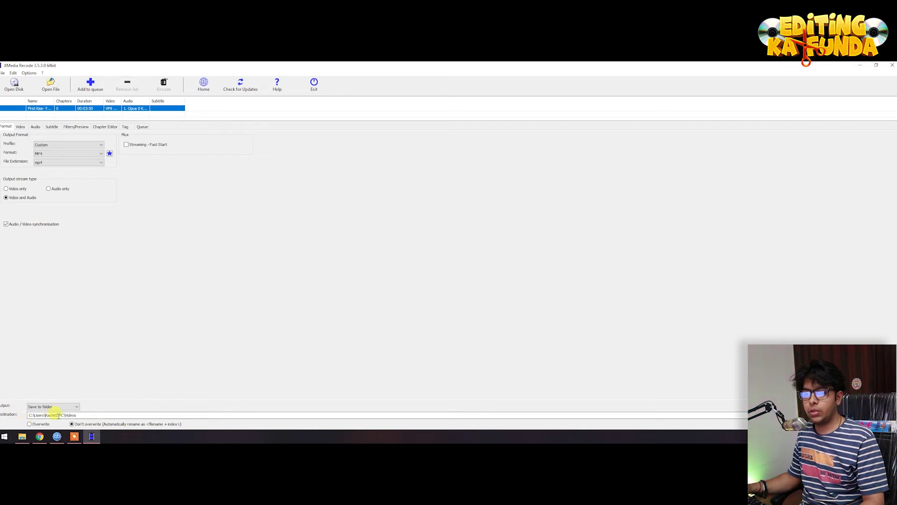
Change the Destination folder from Videos to Libraries > Pictures > Pictures in the folder browser.
click(771, 415)
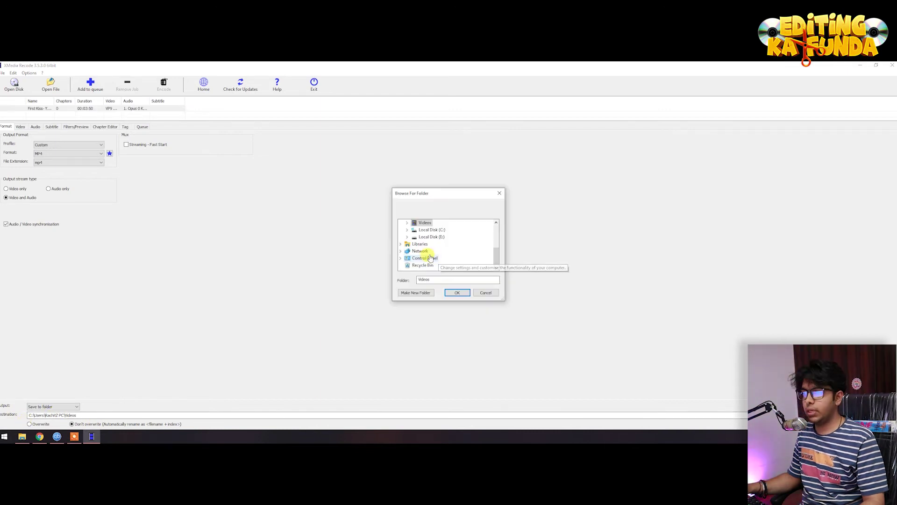
click(400, 244)
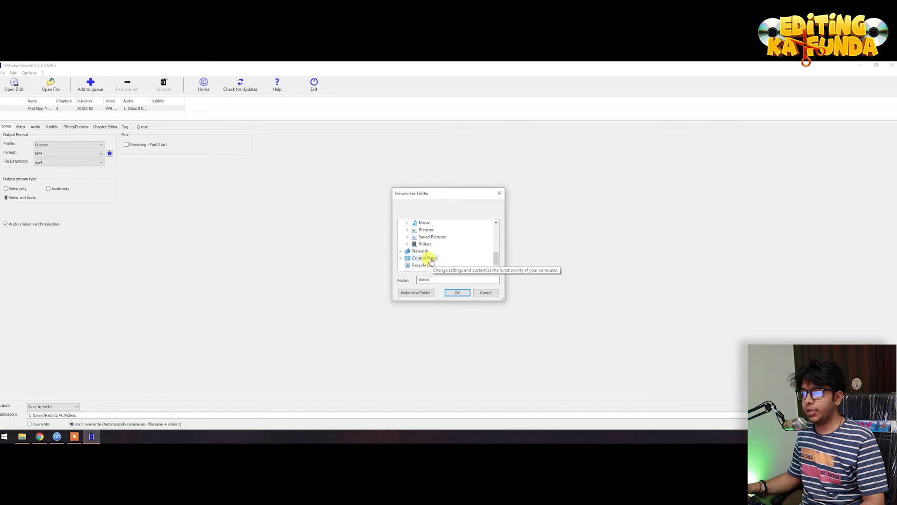
double_click(425, 229)
scroll(424, 233, up, 1)
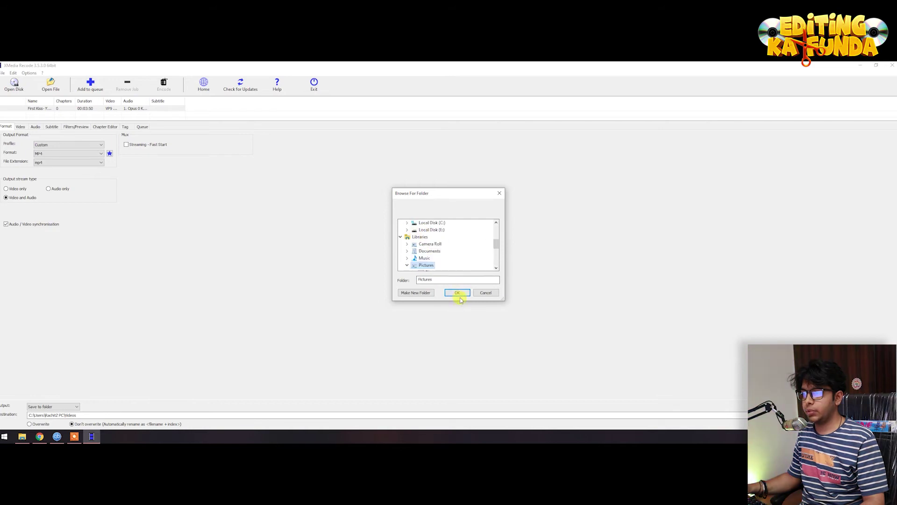
click(458, 299)
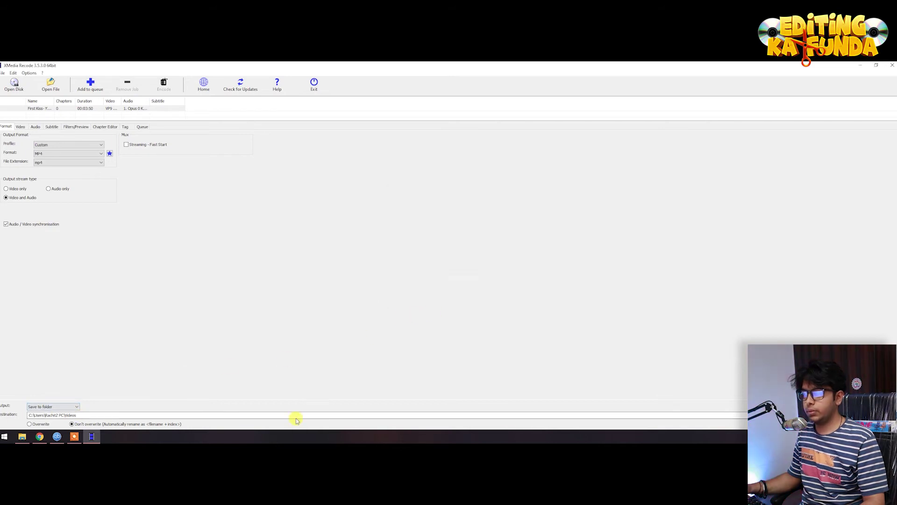
click(890, 415)
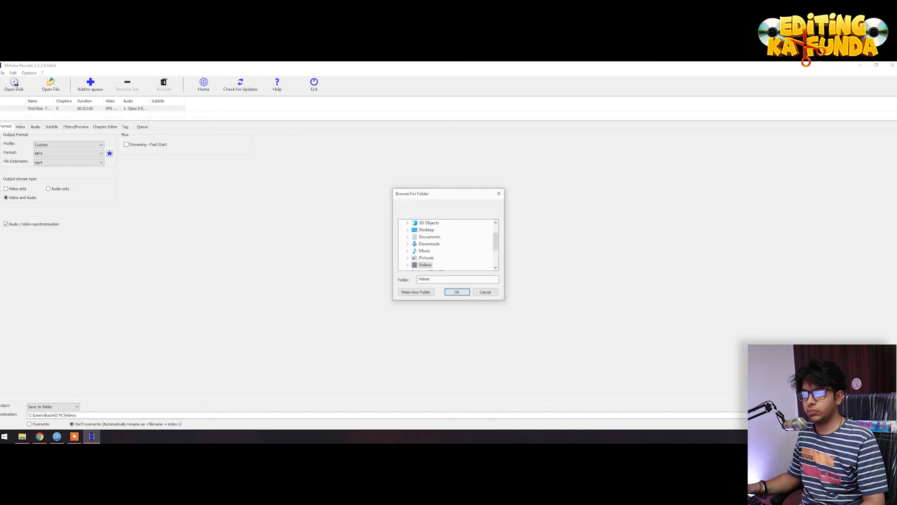
click(401, 244)
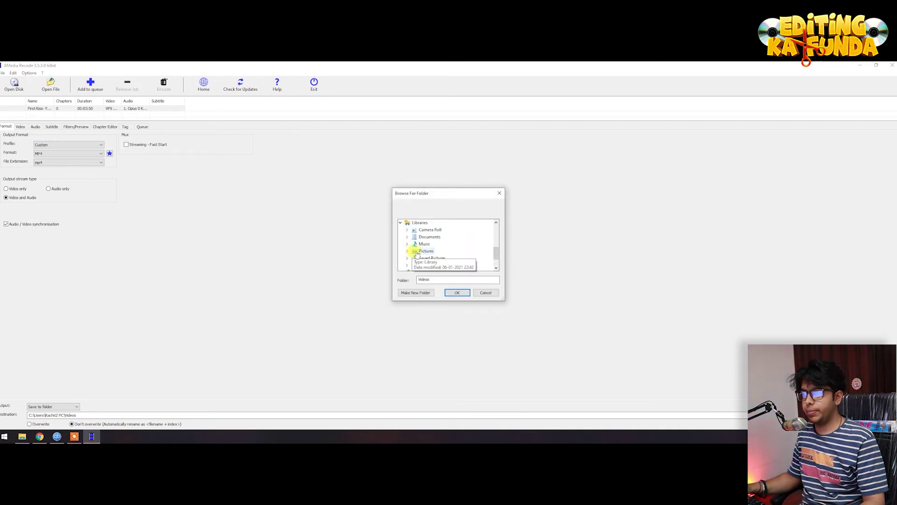
click(426, 258)
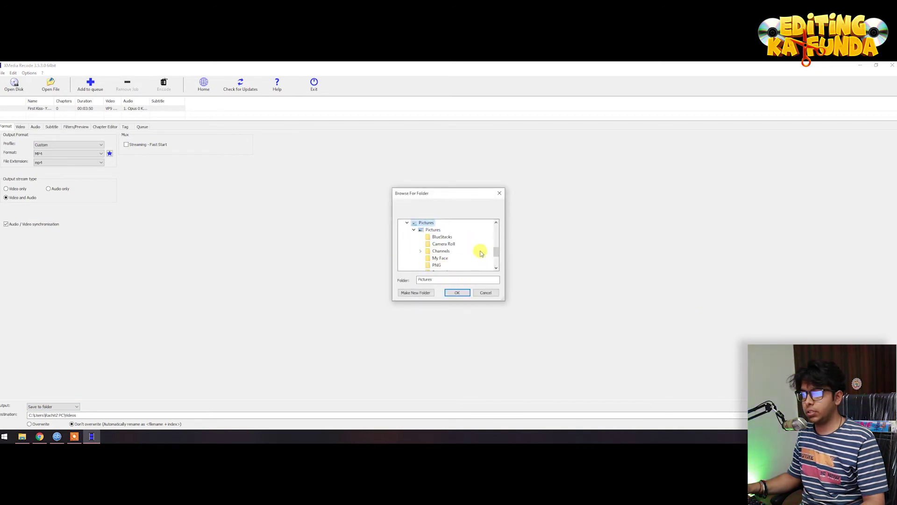
click(433, 230)
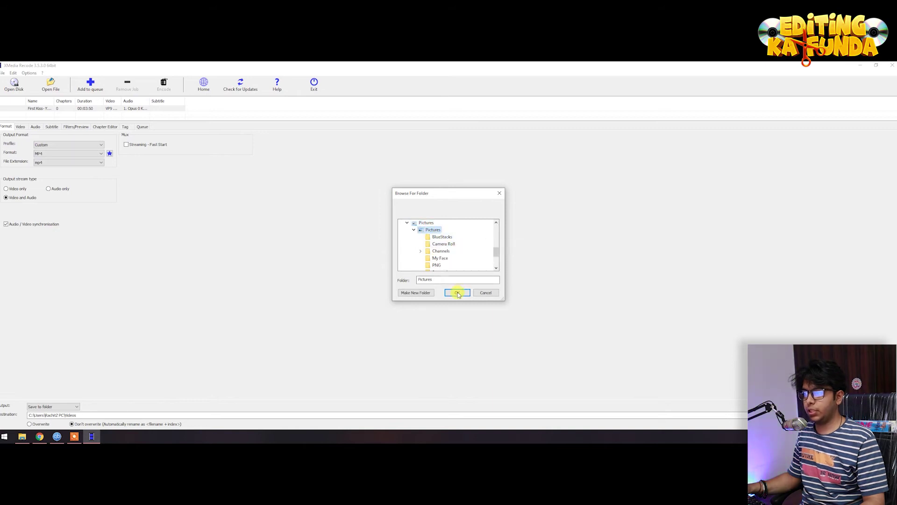
click(458, 292)
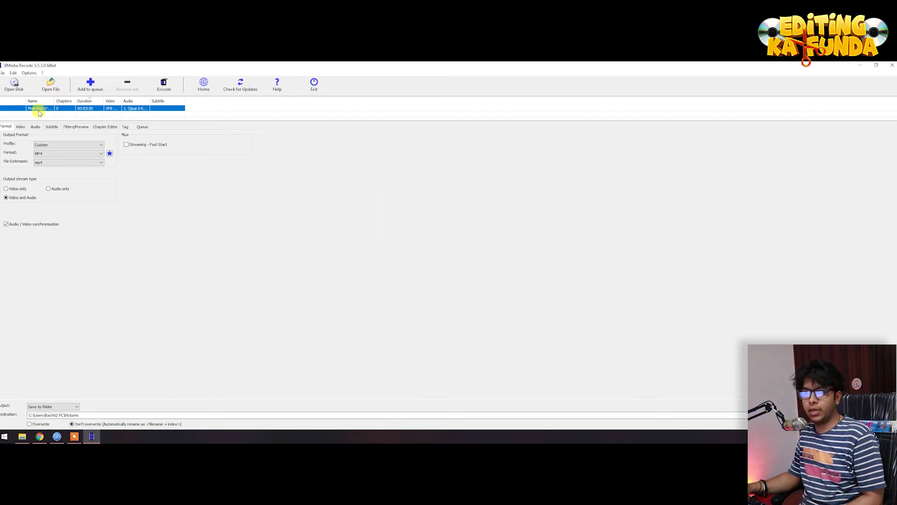
Encode the video to MP4 and dismiss the success message after the 00:50 encode.
click(164, 85)
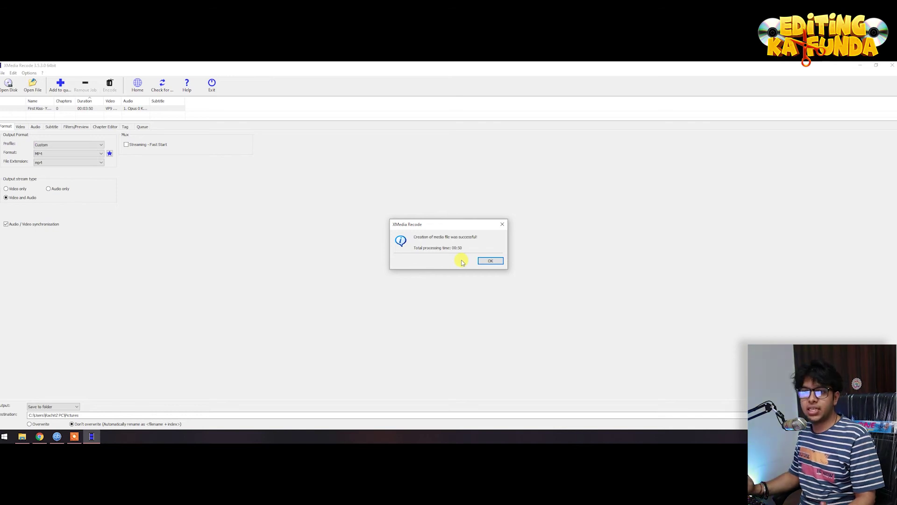
click(496, 265)
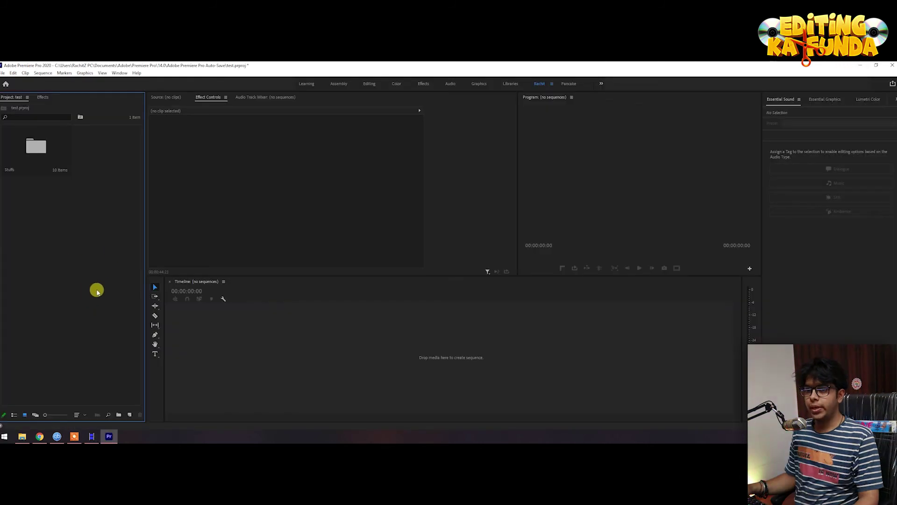
Import the converted First Kiss MP4 from the Pictures folder into the Project panel.
double_click(54, 255)
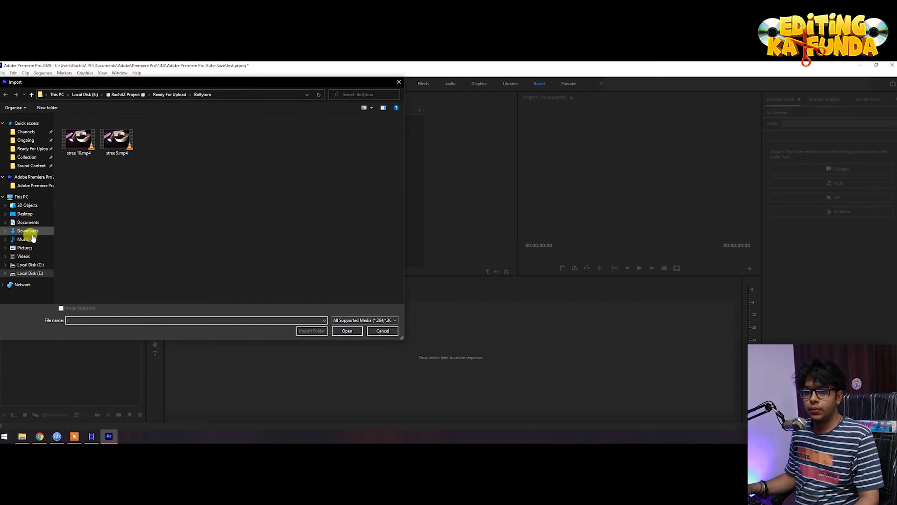
click(29, 205)
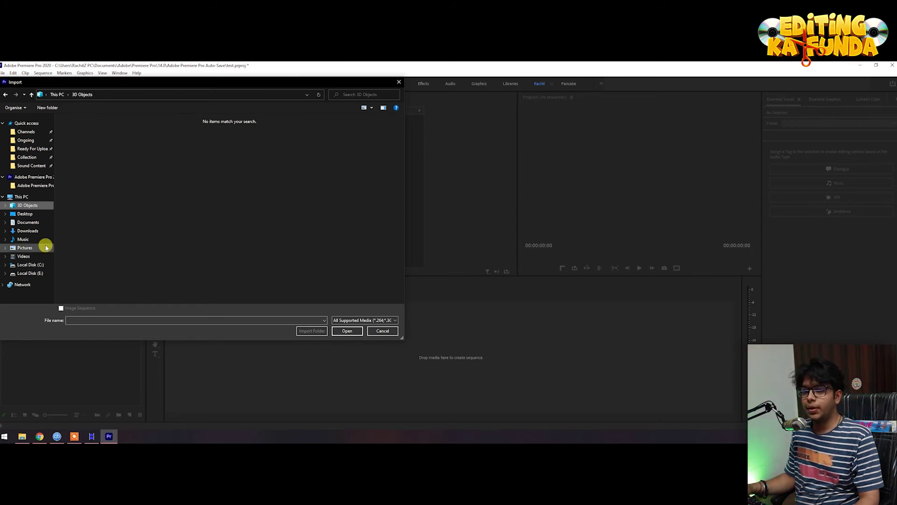
click(26, 249)
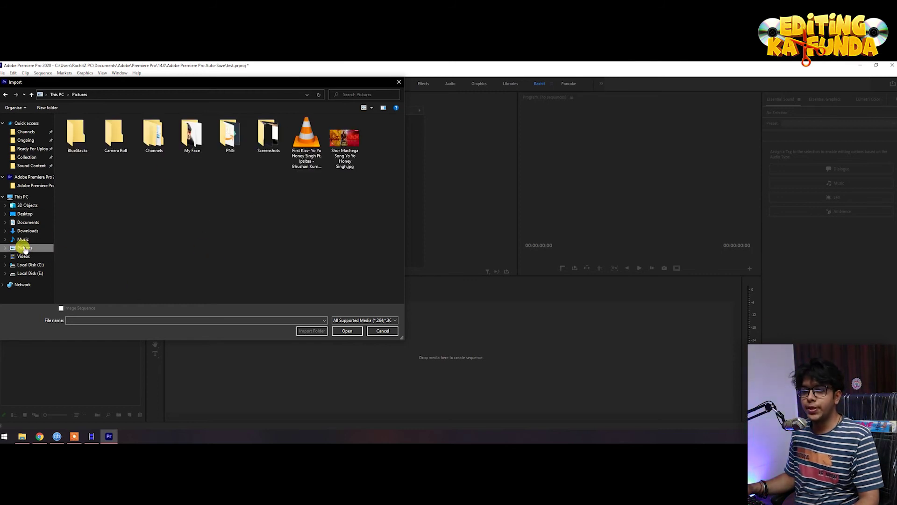
click(299, 162)
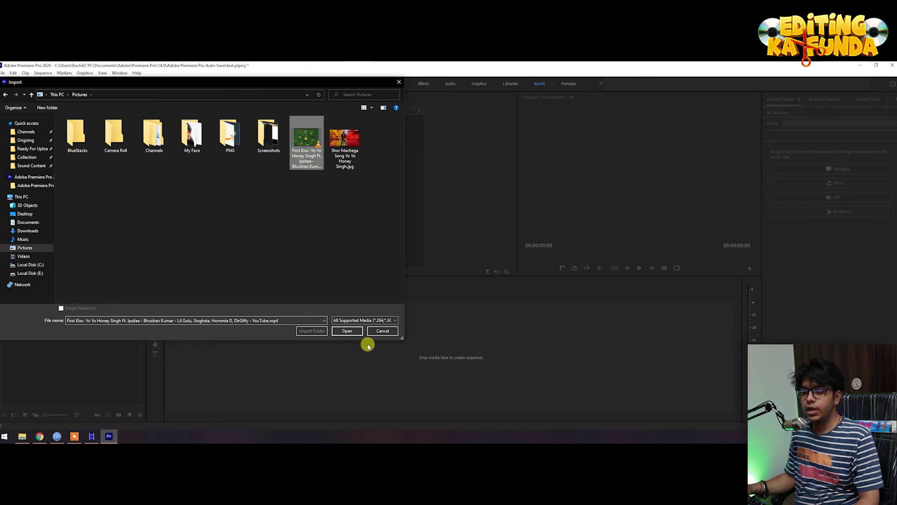
click(348, 331)
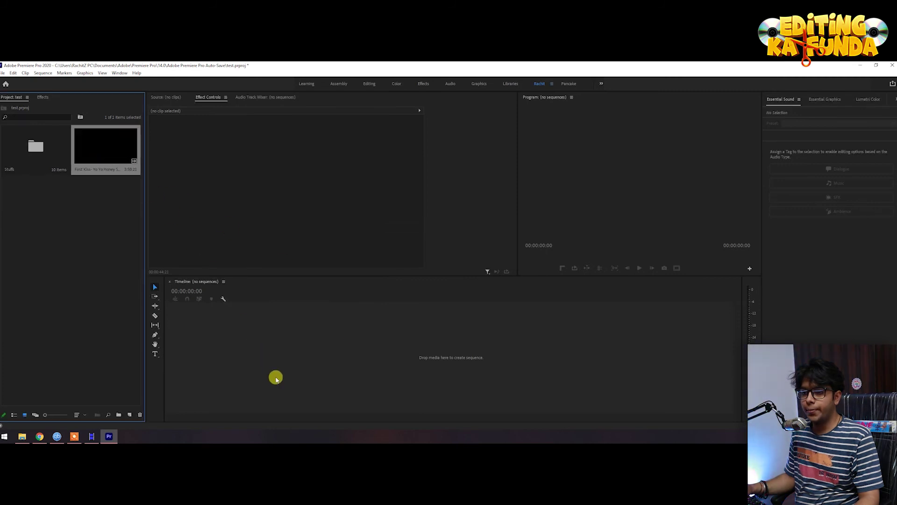
Create a sequence from the clip and scrub it to about 2:04 to check playback.
drag(276, 378, 292, 364)
click(267, 297)
drag(314, 296, 367, 296)
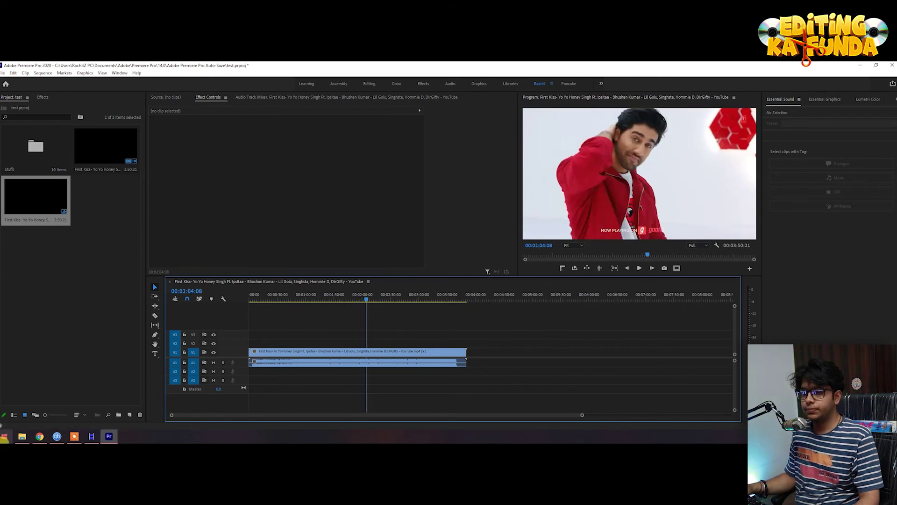
click(19, 437)
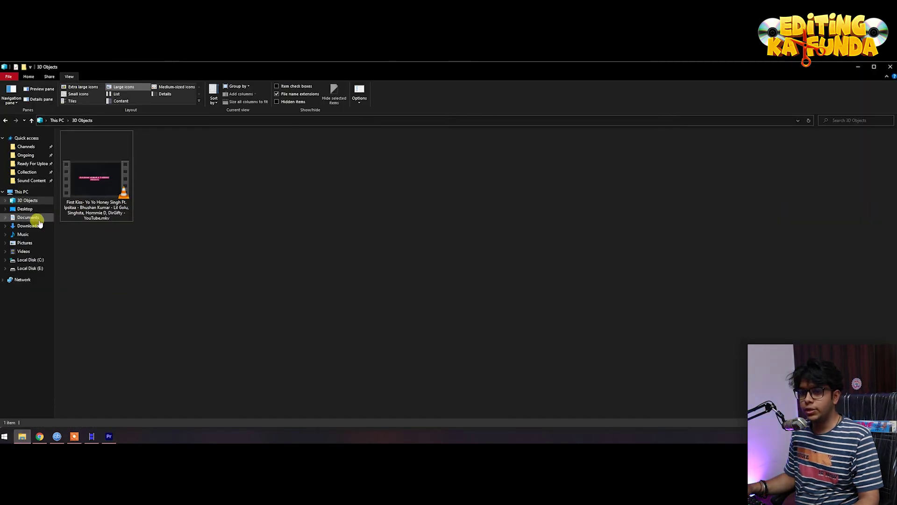
Edit the video file's extension in 3D Objects from .mkv to .mp4 and confirm with Yes.
click(101, 175)
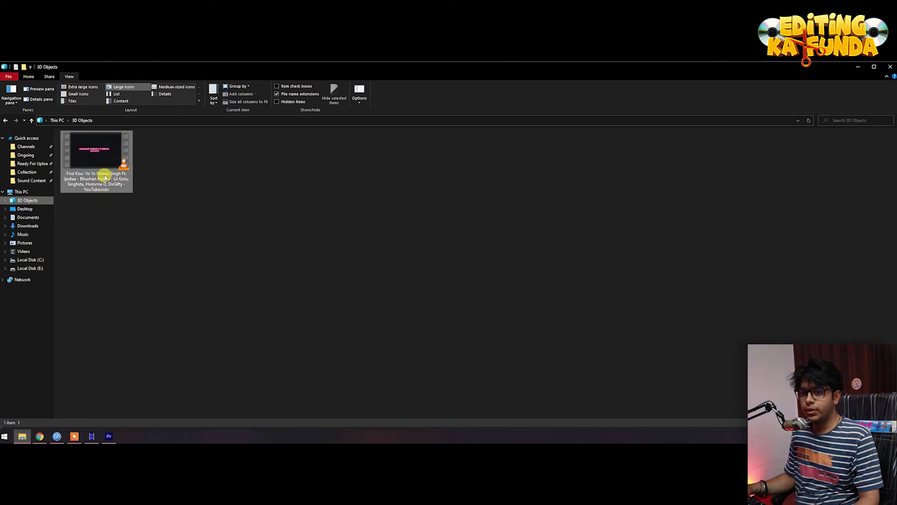
click(104, 176)
click(100, 184)
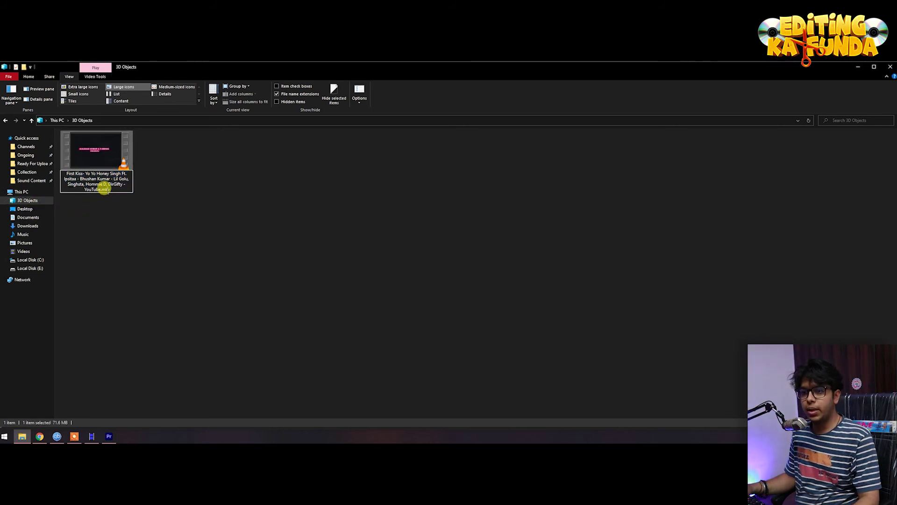
key(BackSpace)
key(BackSpace)
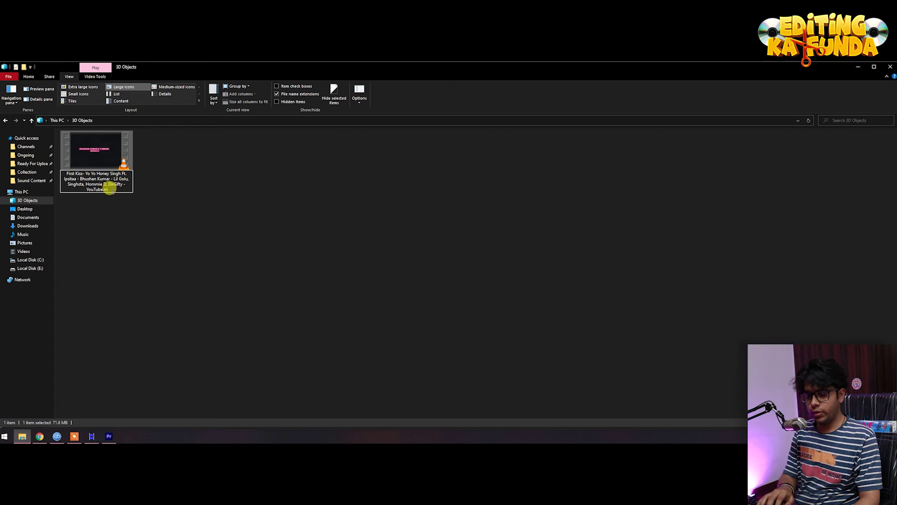
text(p4)
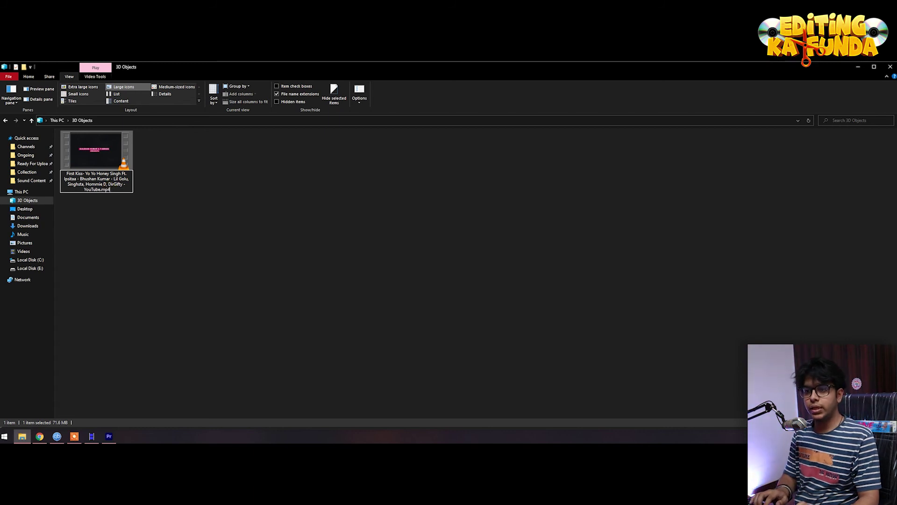
key(Return)
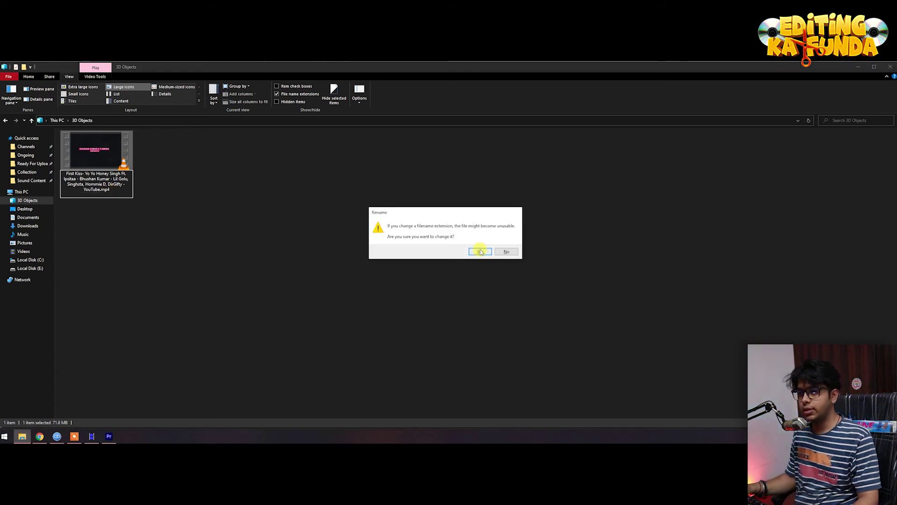
click(481, 252)
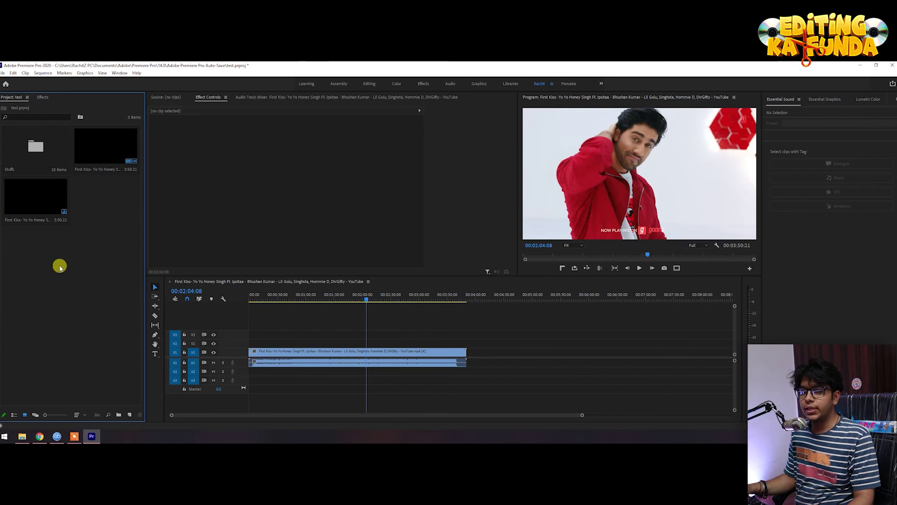
double_click(60, 267)
click(24, 206)
click(79, 145)
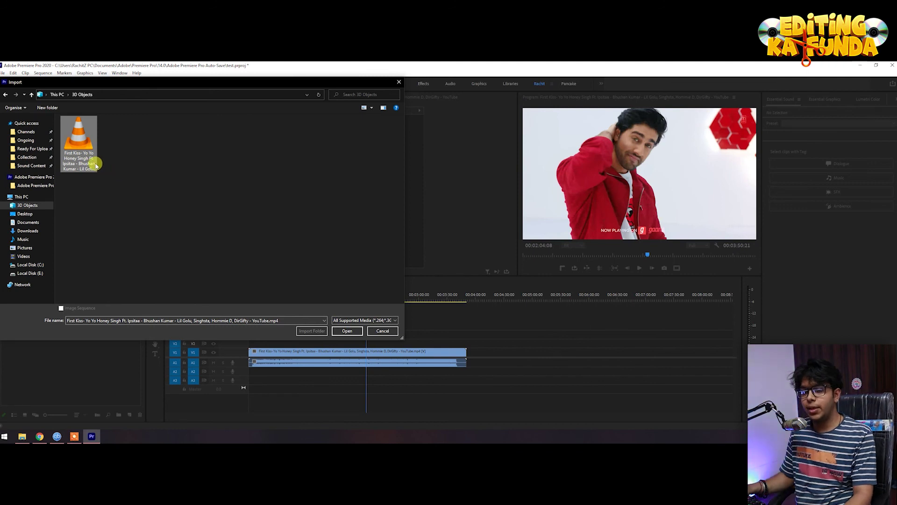
click(360, 334)
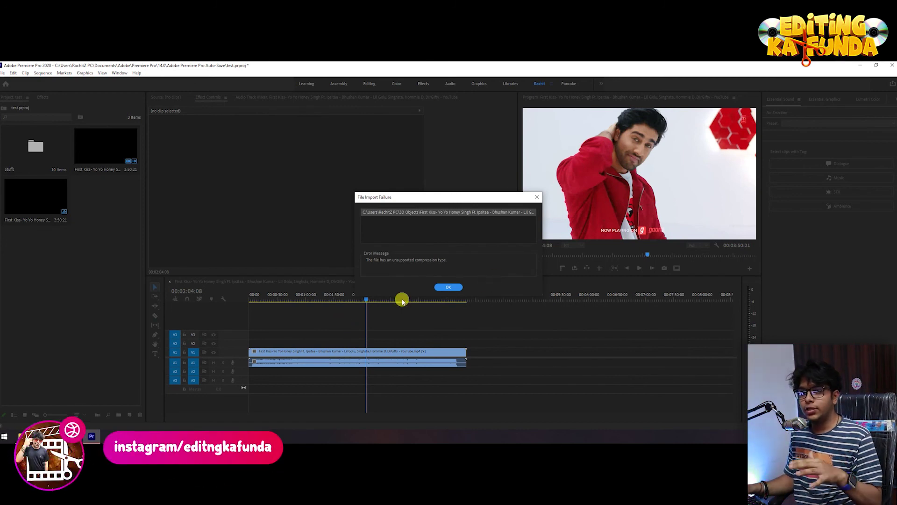
click(442, 288)
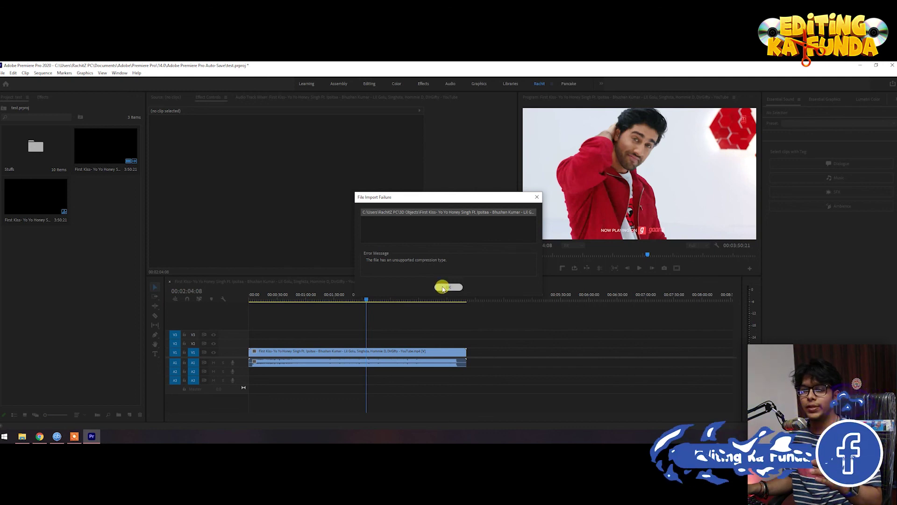